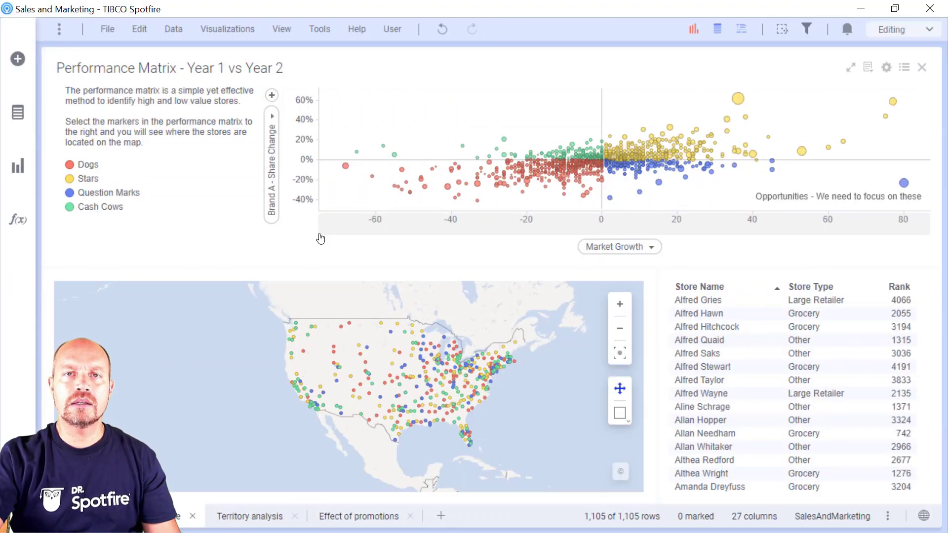
- Browse the Spotfire library samples and favorite analyses in the files and data panel
click(17, 58)
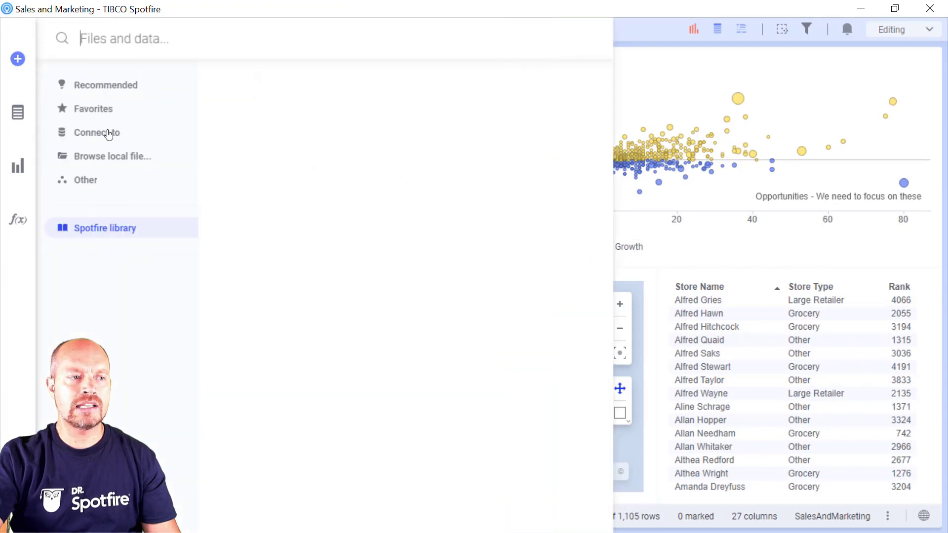
click(154, 232)
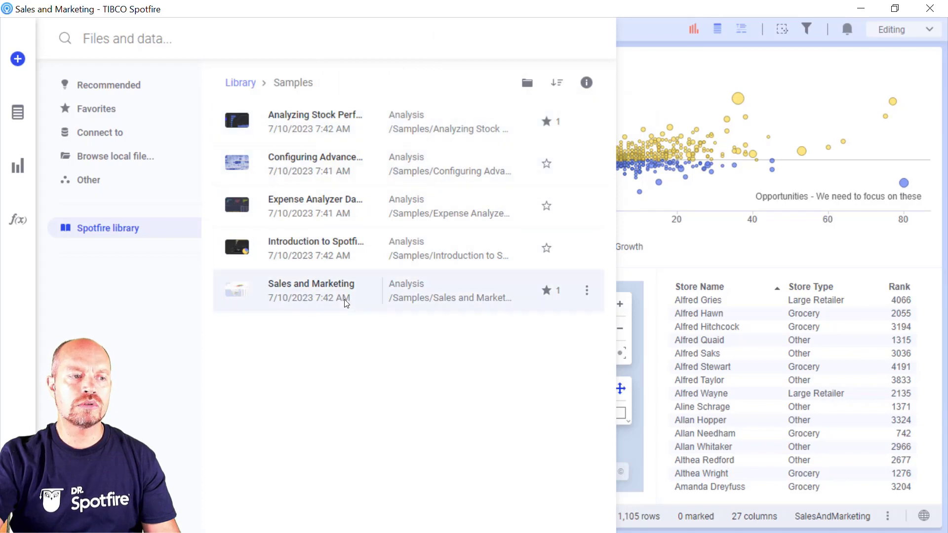
click(101, 108)
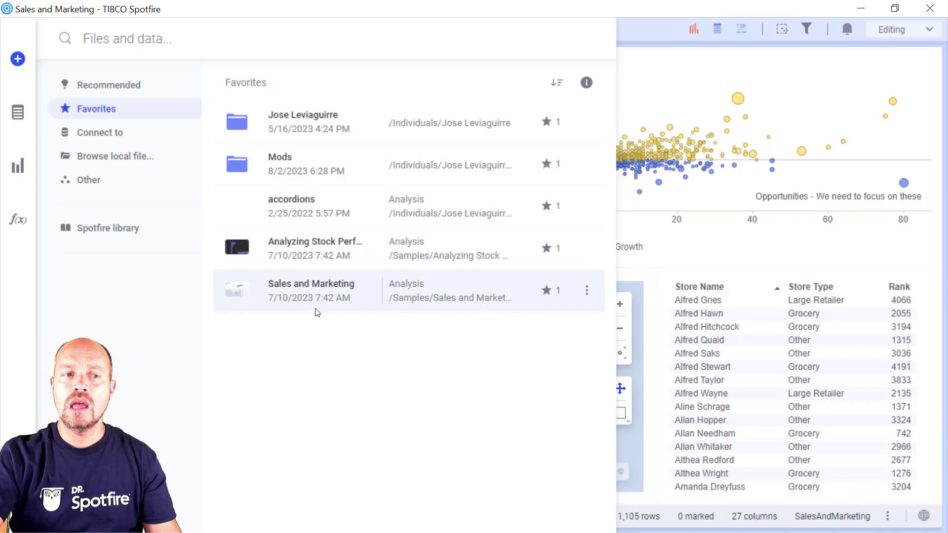
mouse_move(316, 312)
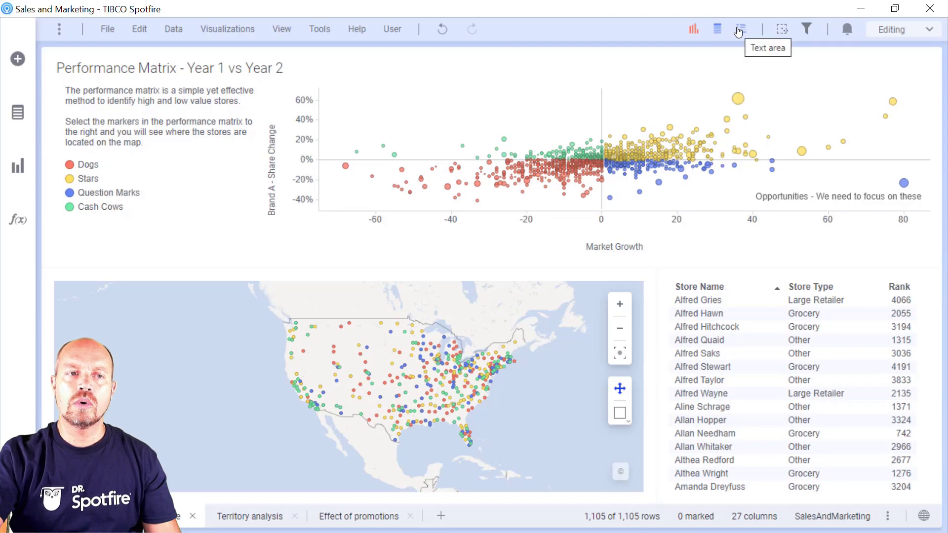
- Add Rose chart as a shortcut on the toolbar using the toolbar customization panel
right_click(657, 28)
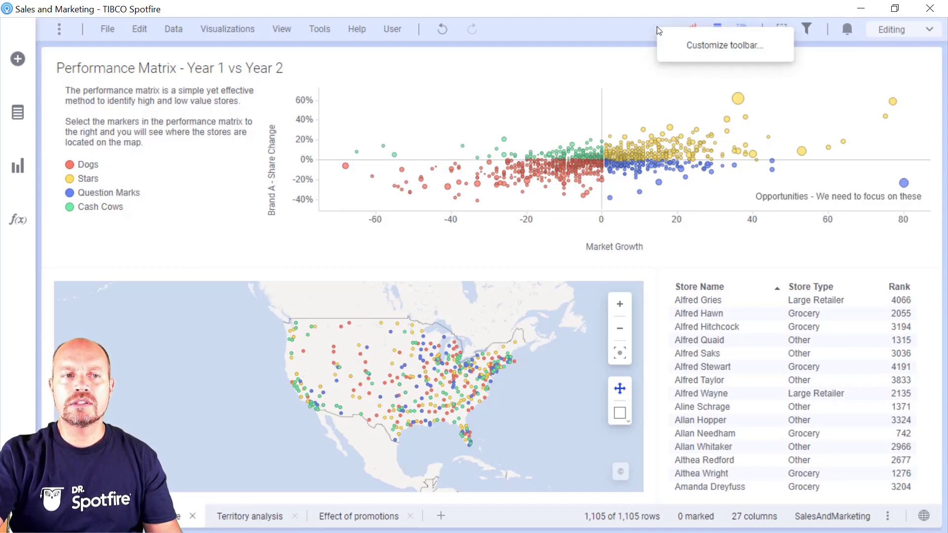
click(684, 43)
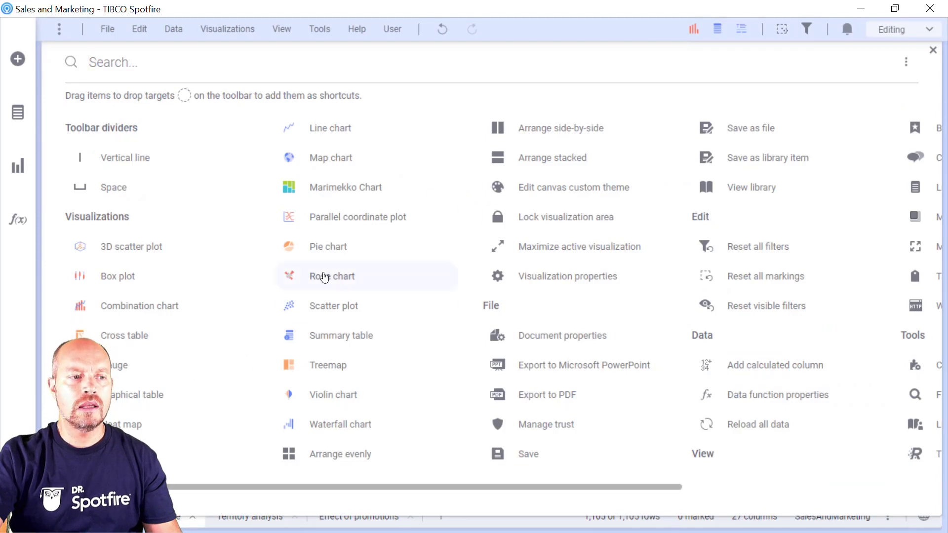
drag(319, 275, 673, 32)
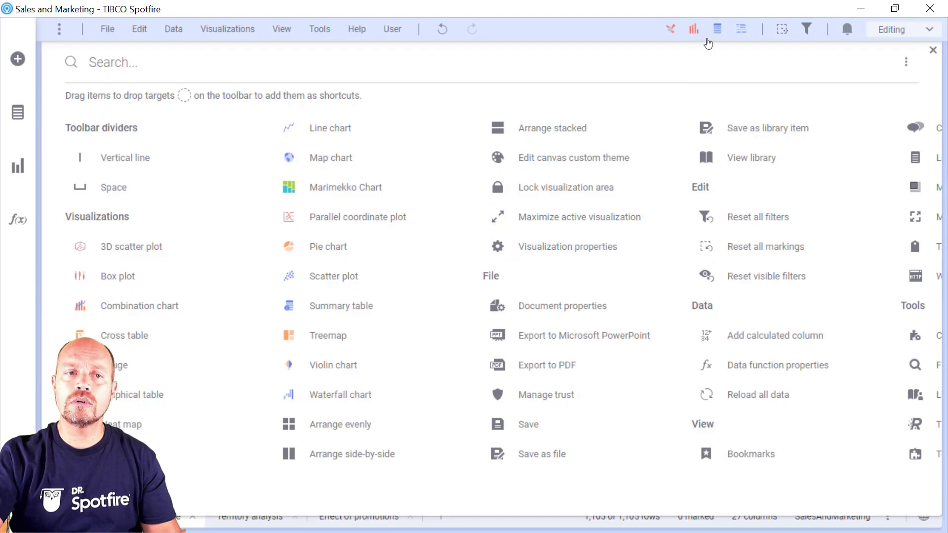
click(907, 63)
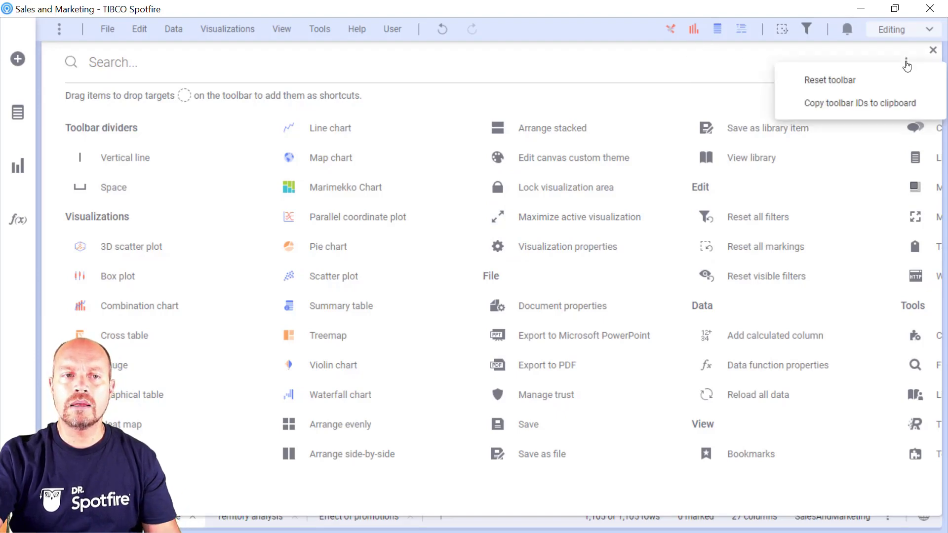
- Copy the toolbar IDs to the clipboard and scroll through the available shortcut commands
click(867, 106)
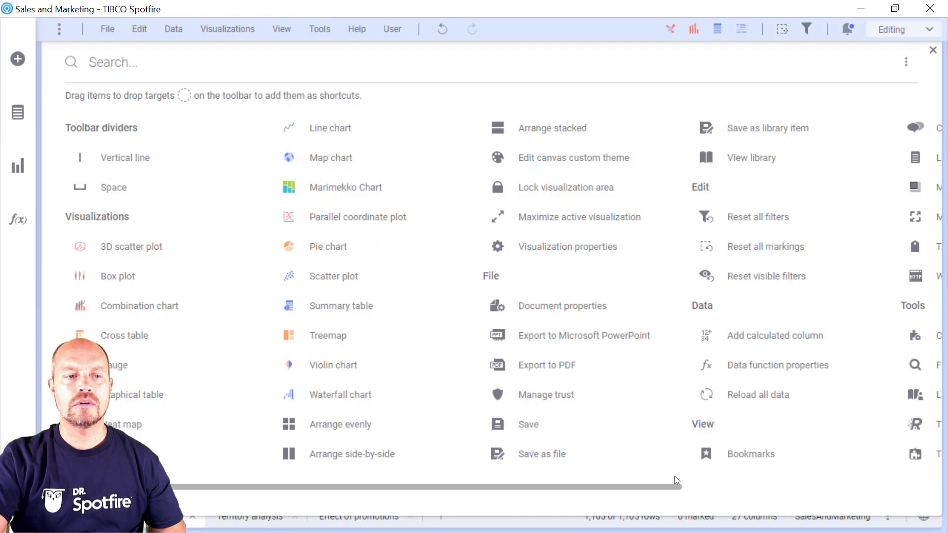
drag(657, 488, 889, 484)
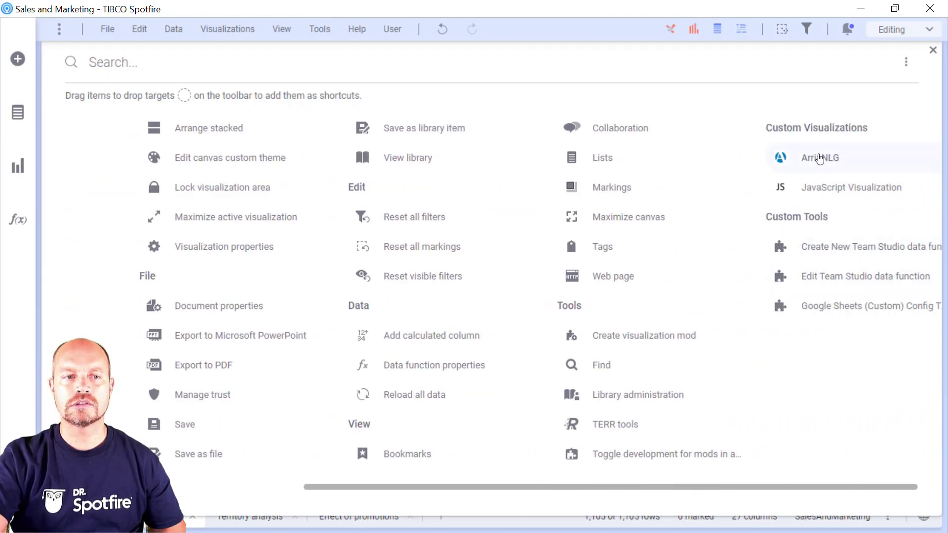
drag(635, 486, 617, 486)
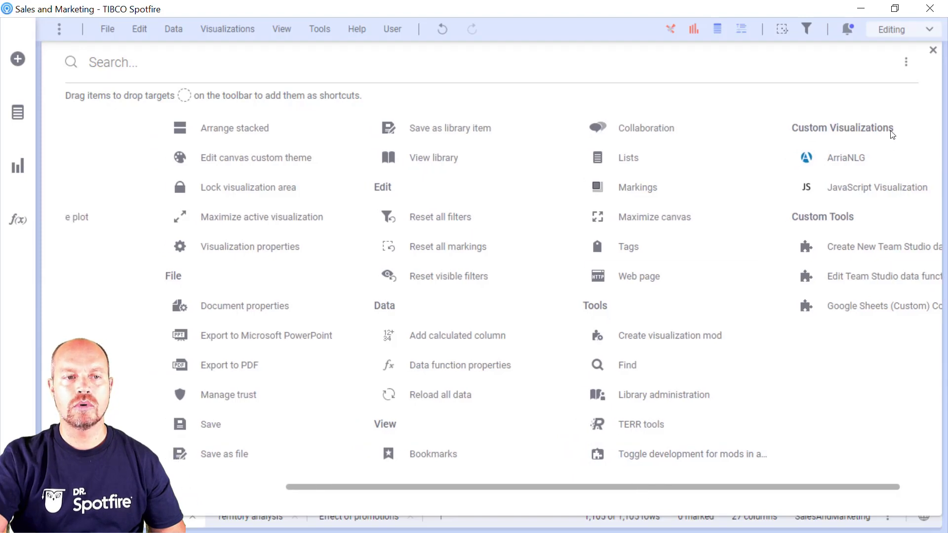
drag(751, 486, 645, 479)
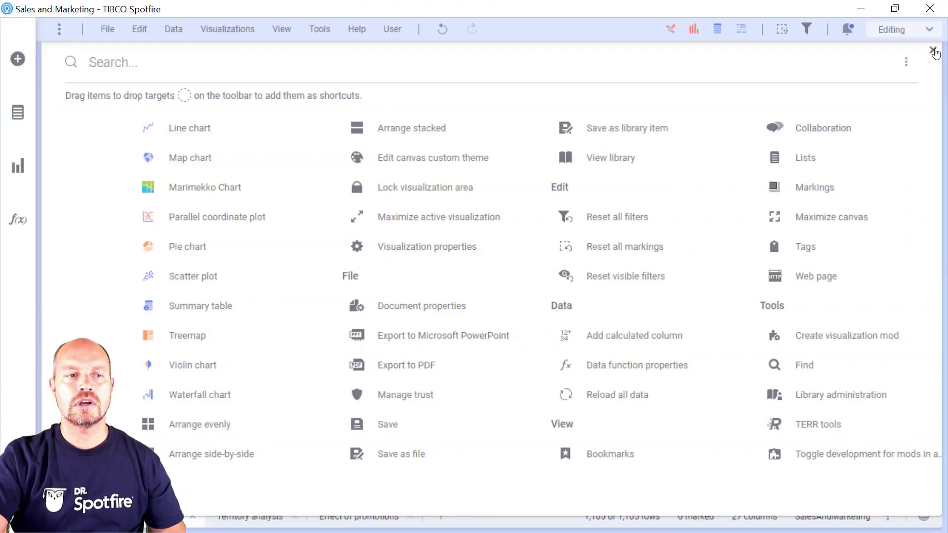
- Close toolbar customization, open Visualization types, inspect the pinned Rose chart's options, then the header options
click(931, 51)
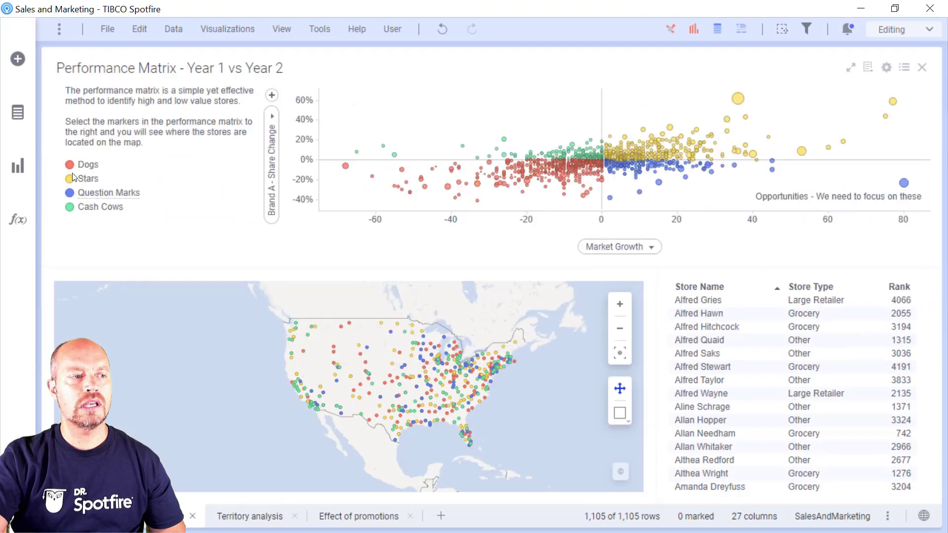
click(18, 166)
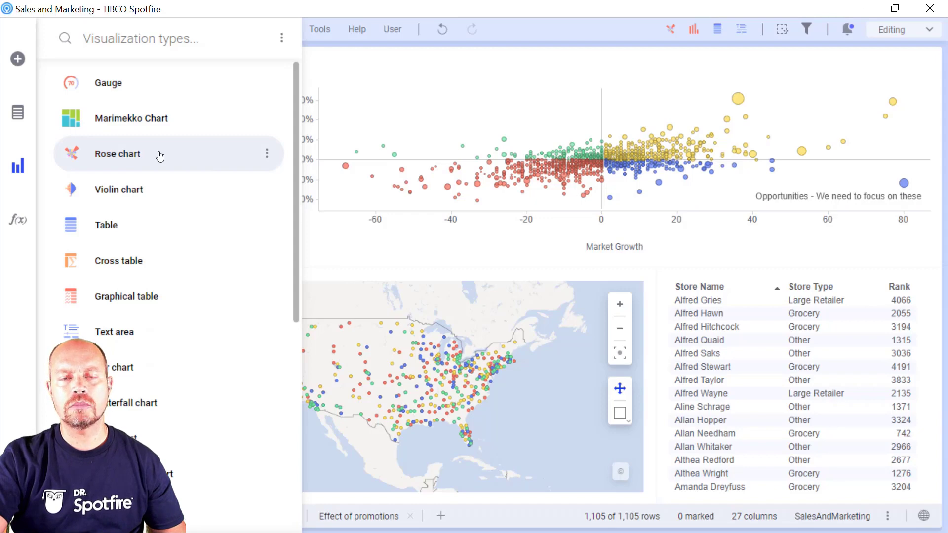
click(267, 154)
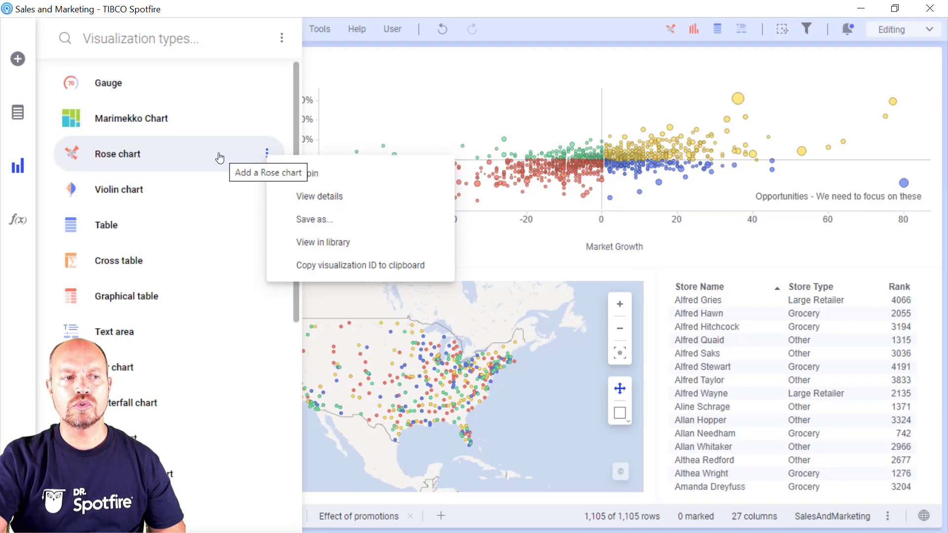
click(282, 38)
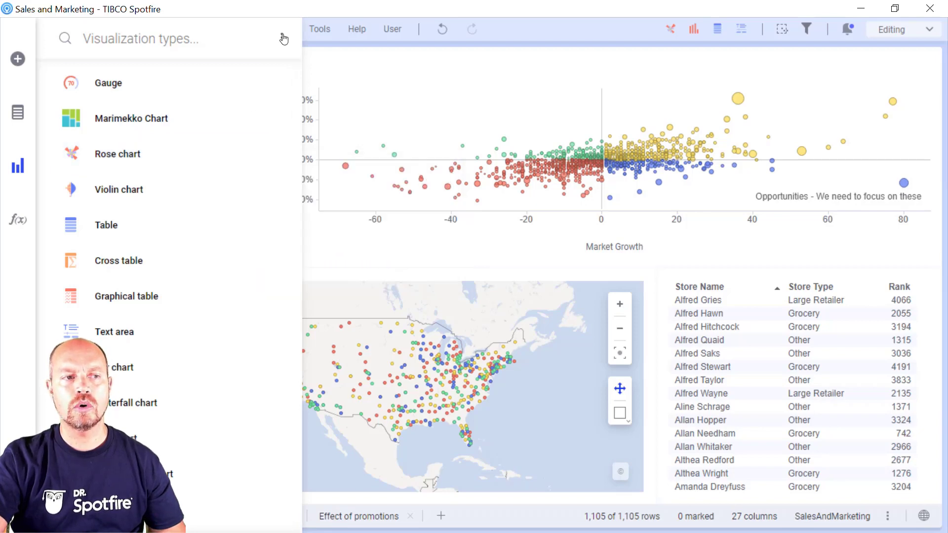
click(282, 38)
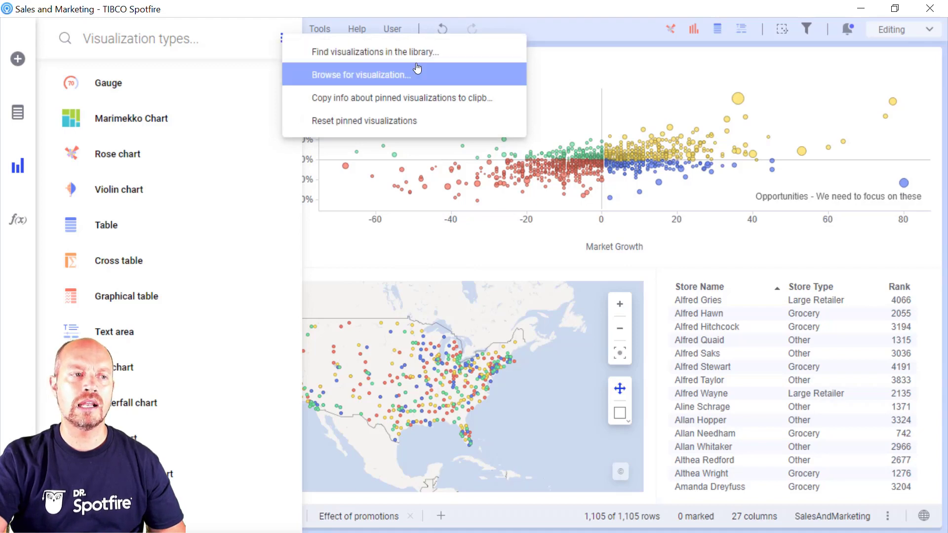
- Find the Donut Chart mod in the library and pin it to the visualization types
click(429, 63)
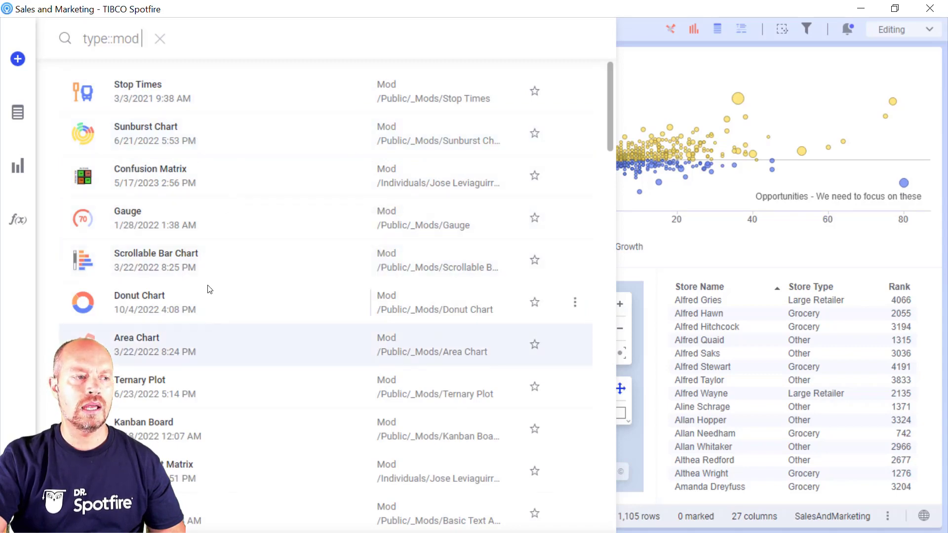
click(576, 220)
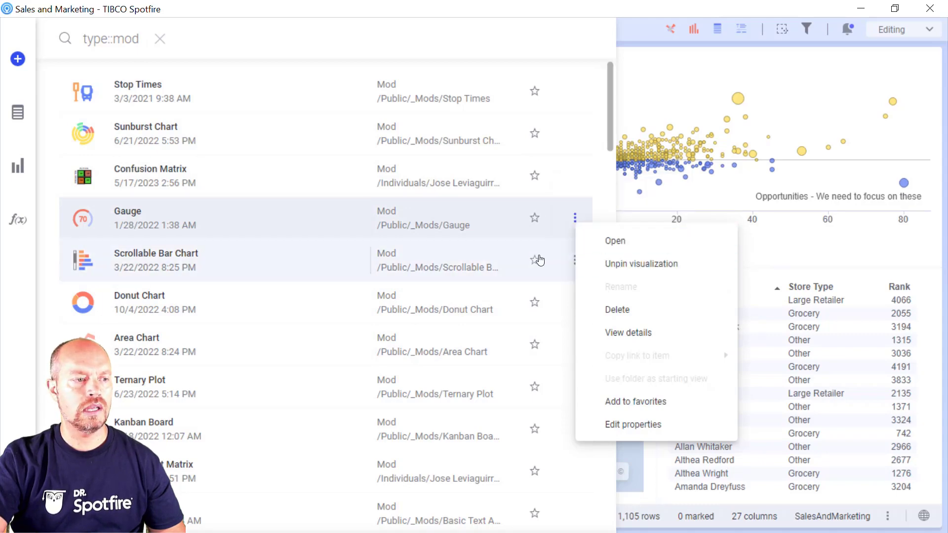
click(575, 303)
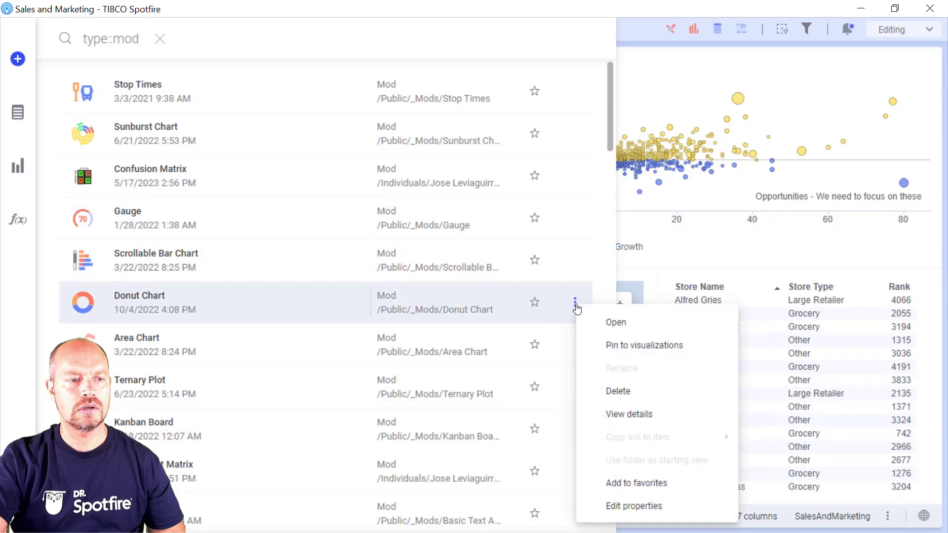
click(629, 345)
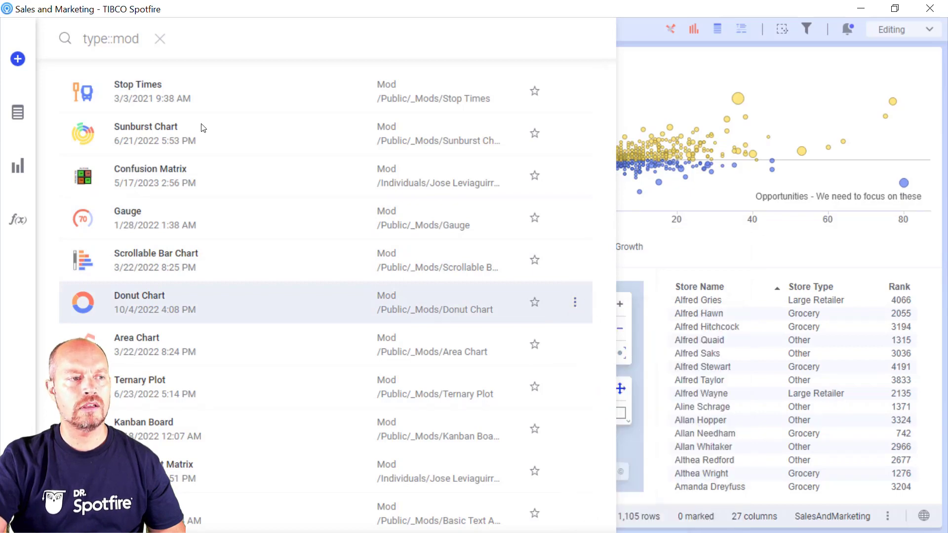
click(18, 160)
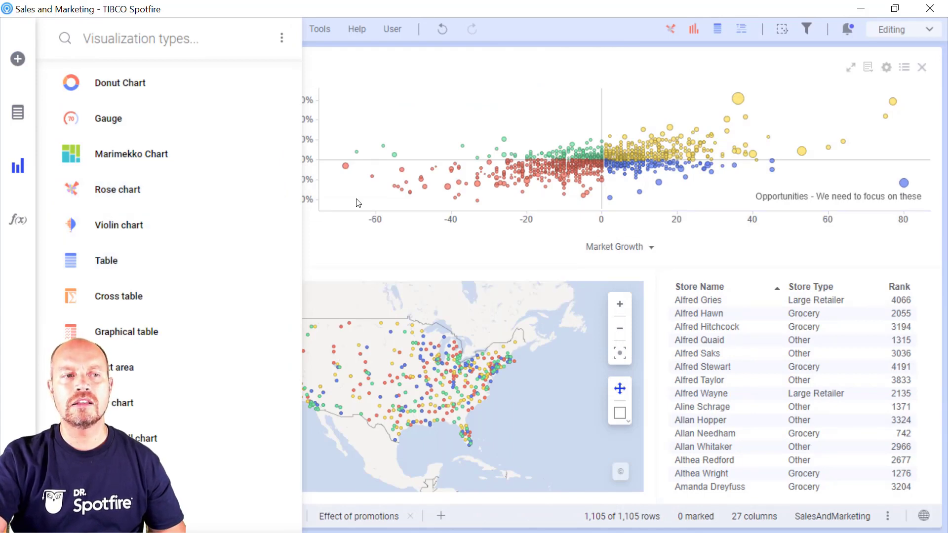
- Open the Administrator group's Application > Mods preferences in Administration Manager
click(497, 71)
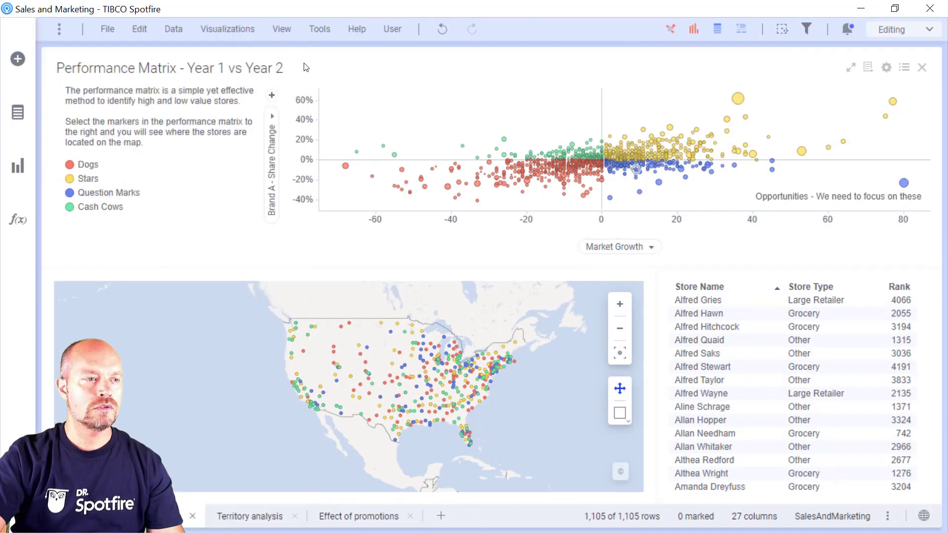
click(320, 29)
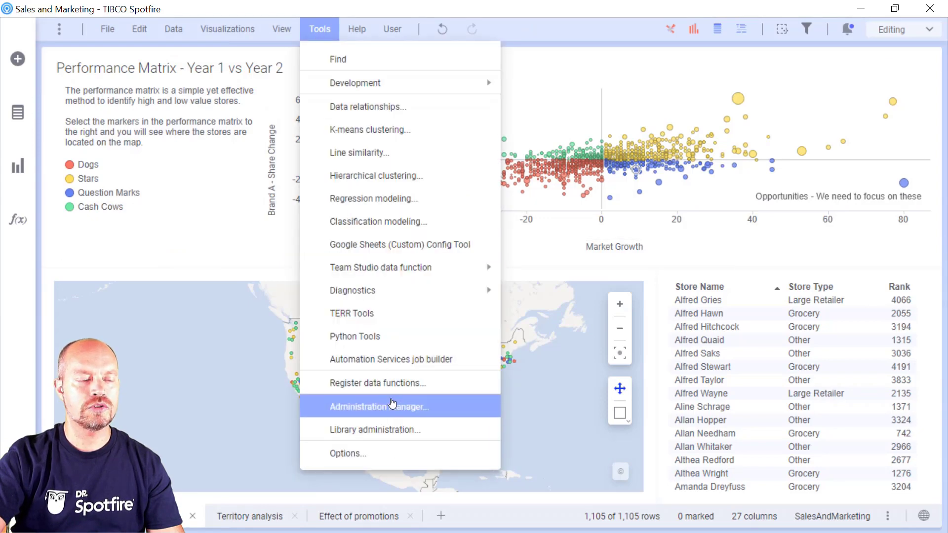
click(393, 405)
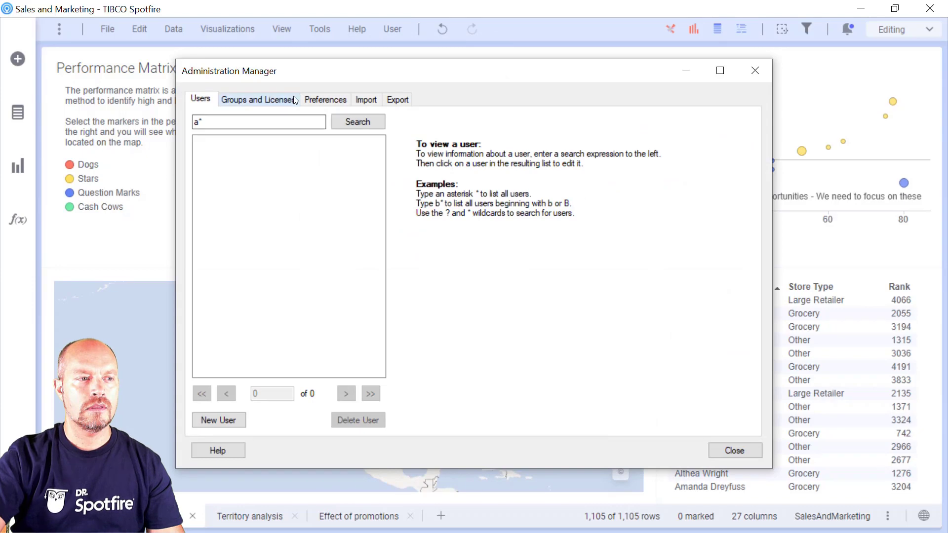
click(323, 98)
click(224, 137)
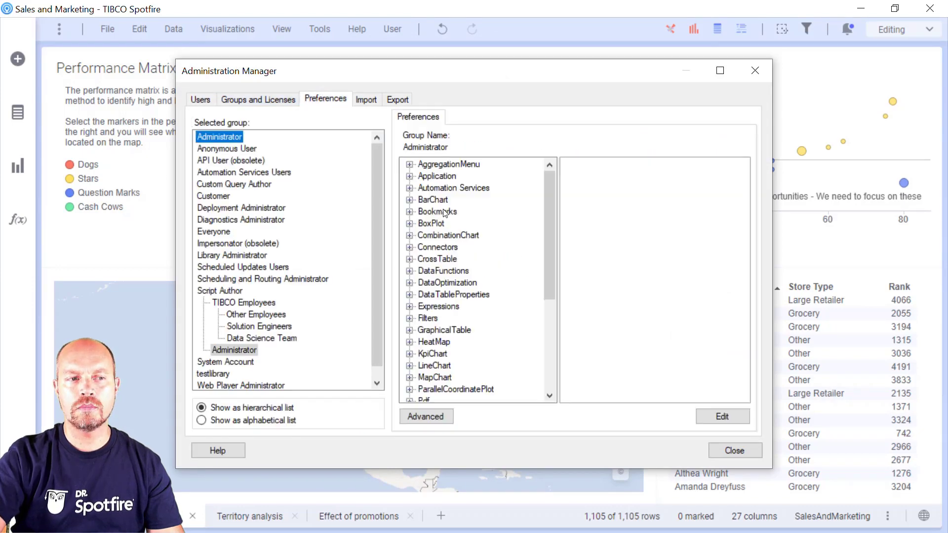
click(410, 177)
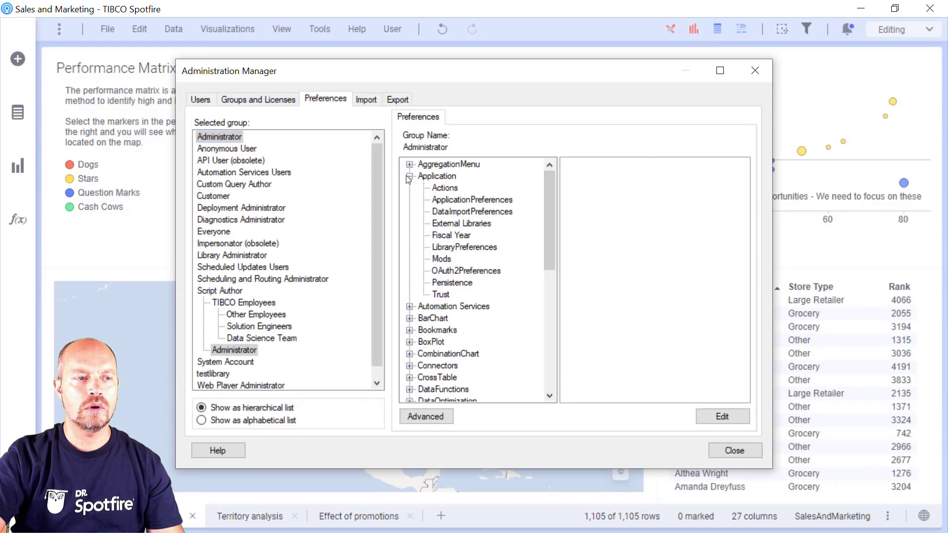
click(442, 259)
- Review the Pinned visualization mods setting in edit mode, then cancel and close without changes
click(609, 176)
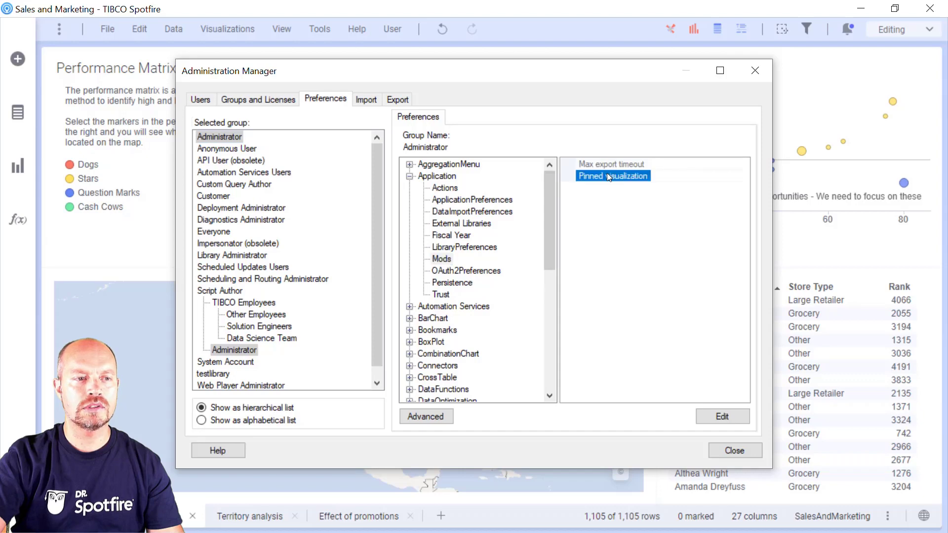
click(723, 417)
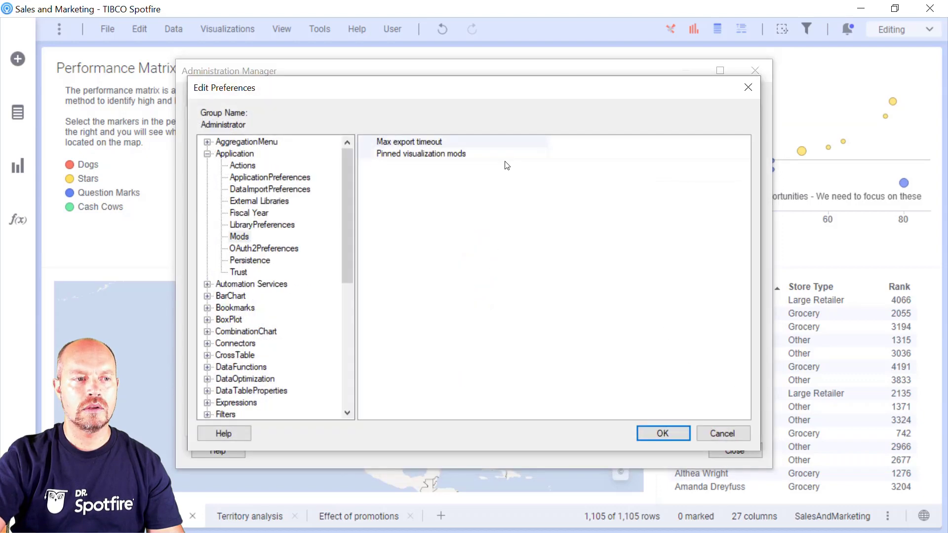
click(527, 154)
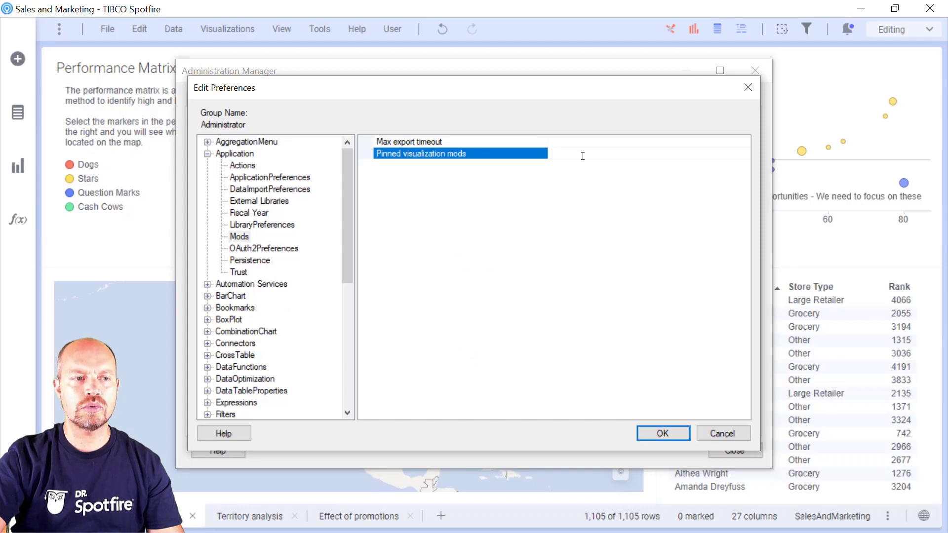
click(723, 433)
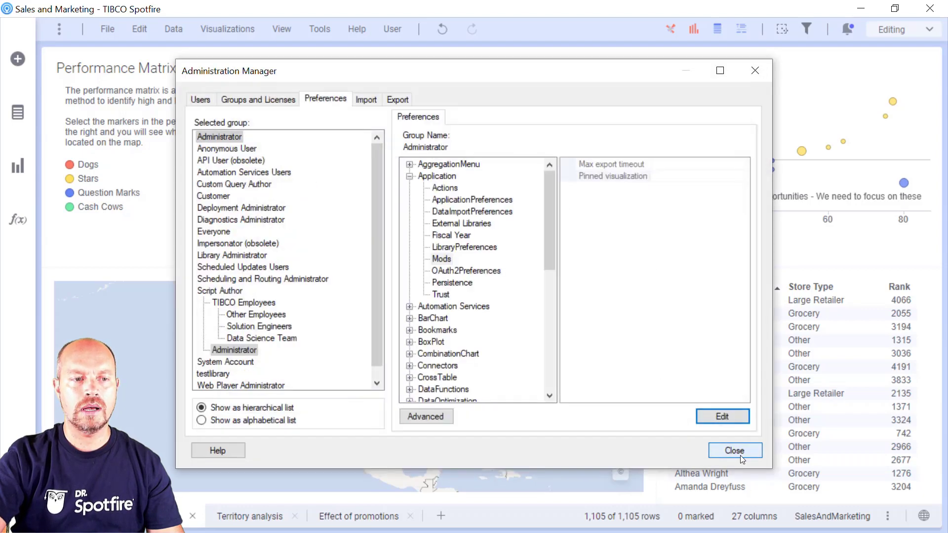
click(736, 452)
- Copy the info about the five pinned visualizations and paste it into Notepad as JSON
click(16, 166)
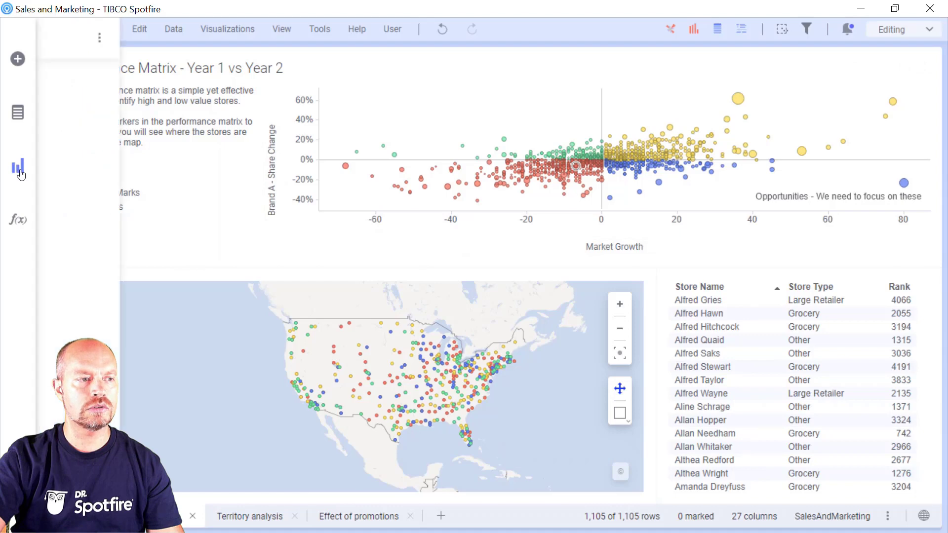
click(282, 40)
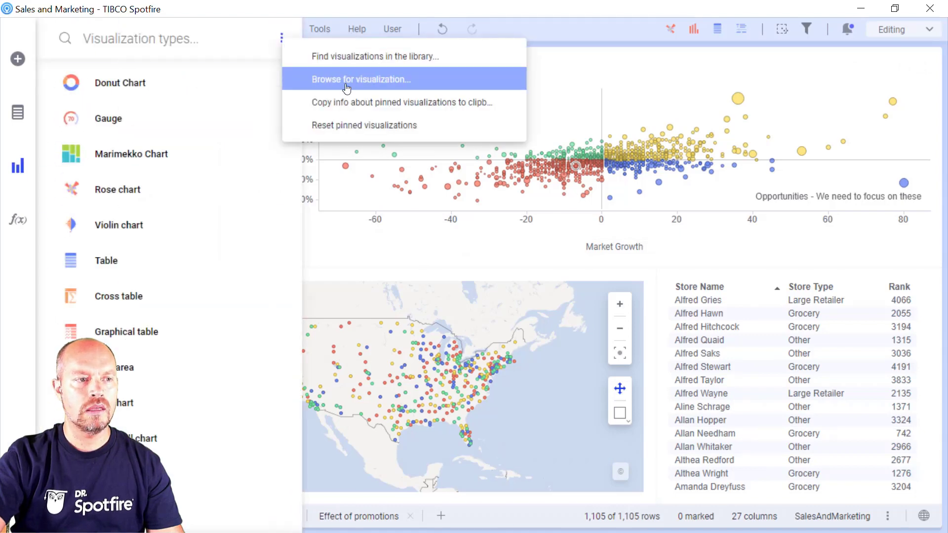
click(400, 102)
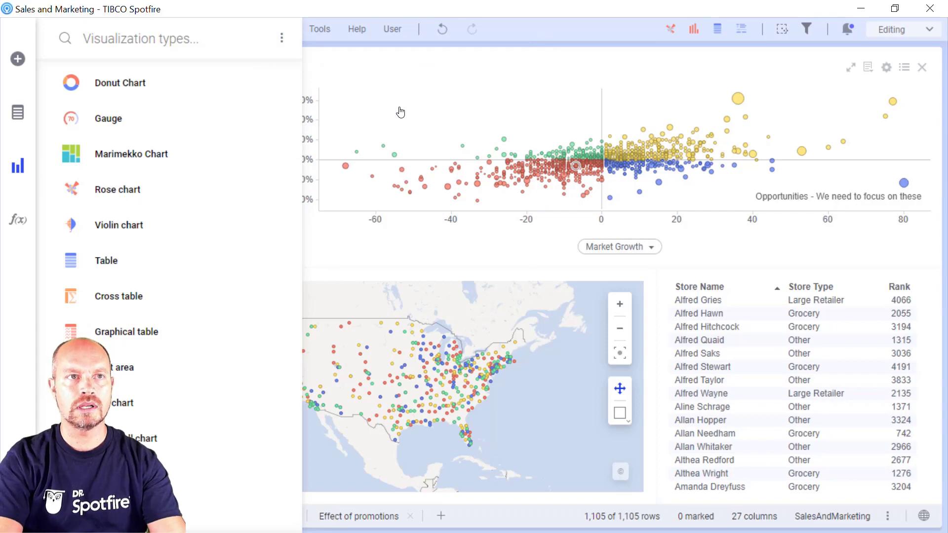
text([{"Id":"genware-violin-chart-mod","Name":"Violin chart","Hash":"sha512=DISLJPHGC019vvdoLjq8+fKuHLLFTsnRasiXCEUvl+Q5W1ks/s63VoEBdEoTUENIzuOiFgAvoxWtxy3qdeapgg==","Origin":{"Origin":"Library","Value":"/Public/_Mods/Boxolin Violin Chart","LibraryId":"e6490208-3f8d-45cd-b8e8-473d06ede8d5","LibraryUri":"https://demo.spotfire.cloud.tibco.com/"}},{"Id":"js-marimekko-chart","Name":"Marimekko Chart","Hash":"sha512=+EH3X1wM3NwoQssDtqRAF7vA8SNoBkJrvwXPTxlwoCD6KGTeasgEzdMeB62t9PRLyKAOmXoB6jPqaT1MY4bASw==","Origin":{"Origin":"Library","Value":"/Individuals/Jose Leviaguirre/Mods/Marimekko Chart","LibraryId":"2d630180-f962-4a7d-a678-2e4112628b2a","LibraryUri":"https://demo.spotfire.cloud.tibco.com/"}},{"Id":"spotfire-rose-chart-mod","Name":"Rose chart","Hash":"sha512=Bnyudk8s7J4GclcwibKEN00KTTbG9iTU2hiEv80xB3f26CcYFm8RBP/gbp6vPBsQI8jHqzE+vtbIVzTGL0s3Pw==","Origin":{"Origin":"Library","Value":"/Public/_Mods/Rose chart","LibraryId":"36afe05d-ae19-461e-9f7d-3e3f044c486c","LibraryUri":"https://demo.spotfire.cloud.tibco.com/"}},{"Id":"spotfire-configurable-gauge-mod","Name":"Gauge","Hash":"sha512=I1Vggn6w71/OLrQAhgVtqAFUyJ33n/j9IHTLrCUpmkEbWY+7b470NuwlIY5Vb+Dif/dIzzDJ9+DTiGICp028Cg==","Origin":{"Origin":"Library","Value":"/Public/_Mods/Gauge","LibraryId":"bf76500d-5bb0-45e6-b9da-2b16a42b56e5","LibraryUri":"https://demo.spotfire.cloud.tibco.com/"}},{"Id":"donut-chart","Name":"Donut Chart","Hash":"sha512=0mItOv1/rBpVgeLBYWXfNaTq0FyekF3GMQ+uyKpbVUMt/oCFqIUqAsdrot8oGk5ytWEkBSpS2FbgSFfKiQ9sdA==","Origin":{"Origin":"Library","Value":"/Public/_Mods/Donut Chart","LibraryId":"146b596a-245b-4902-8f54-733da703bdd1","LibraryUri":"https://demo.spotfire.cloud.tibco.com/"}}])
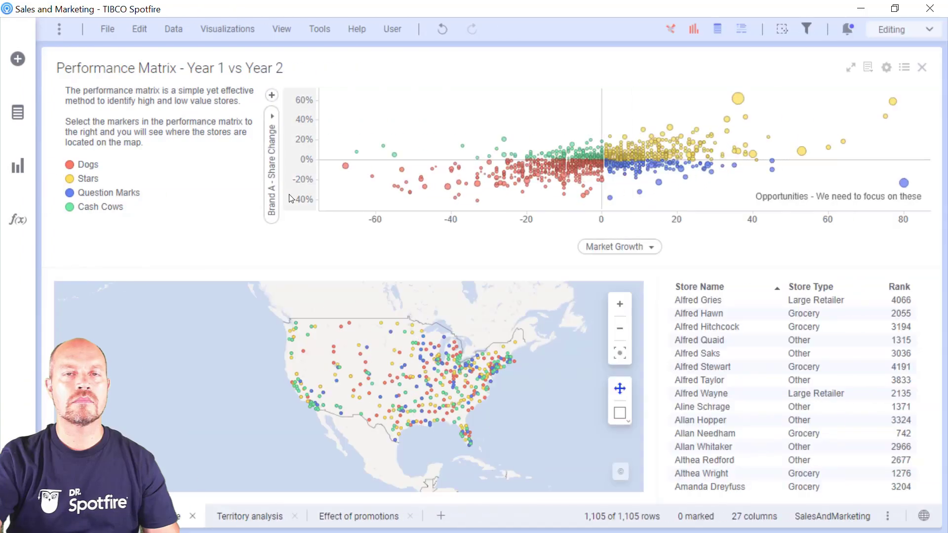
- Find the K-Means test DF data function in the library and pin it to f(x)
click(18, 220)
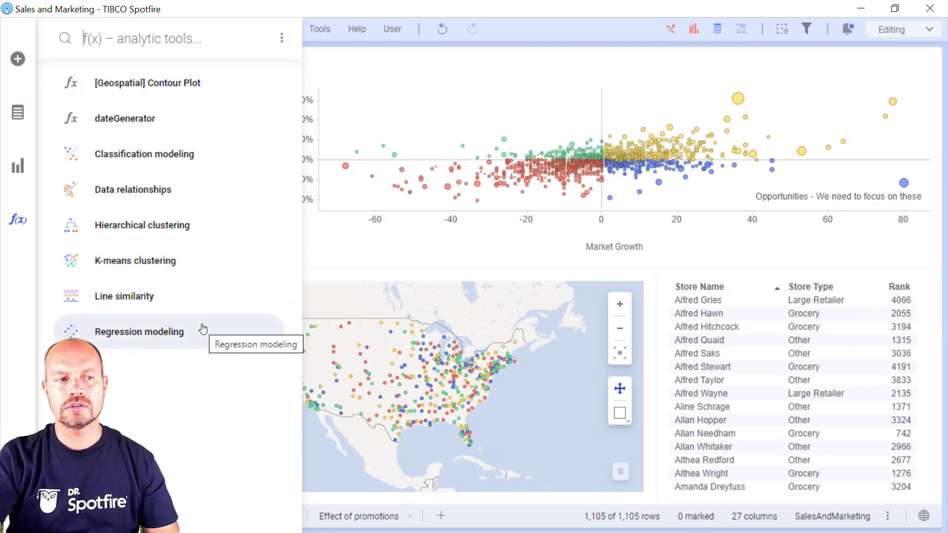
click(282, 37)
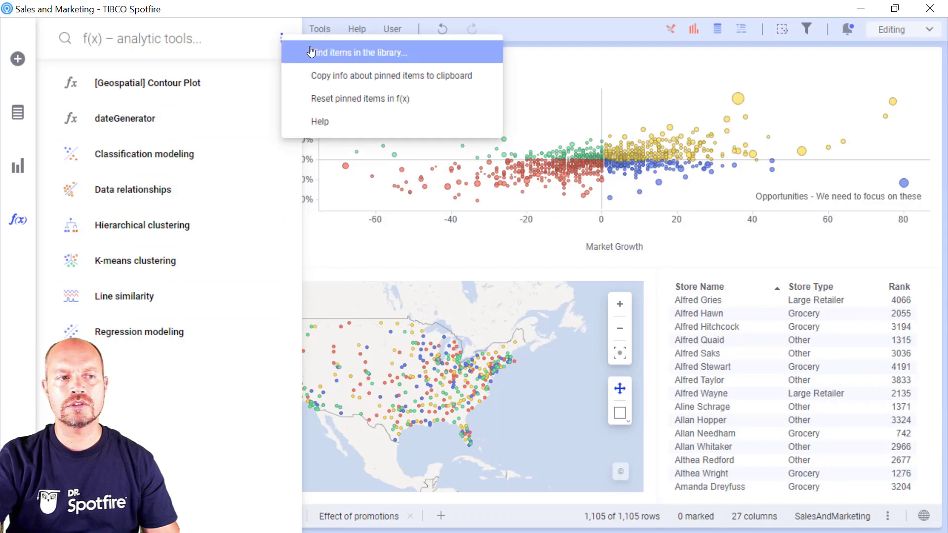
click(311, 52)
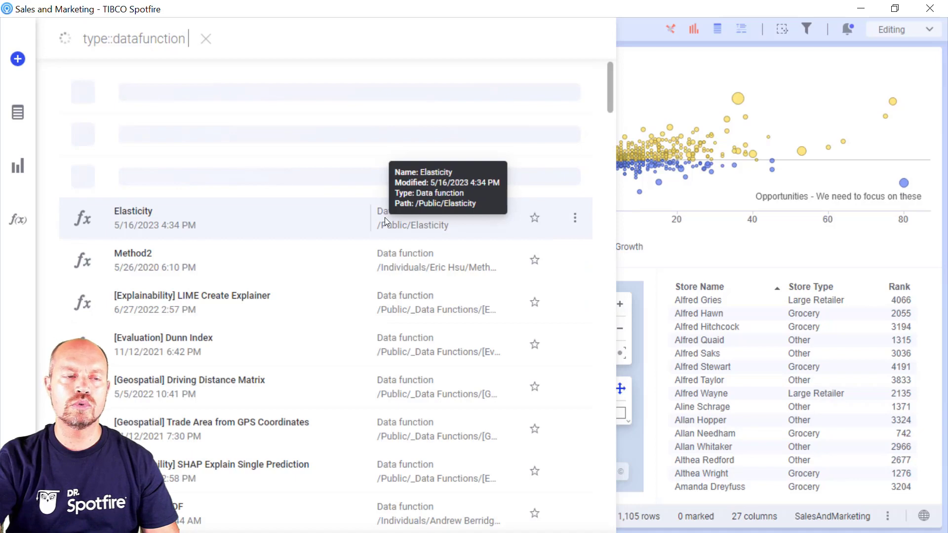
scroll(533, 282, down, 2)
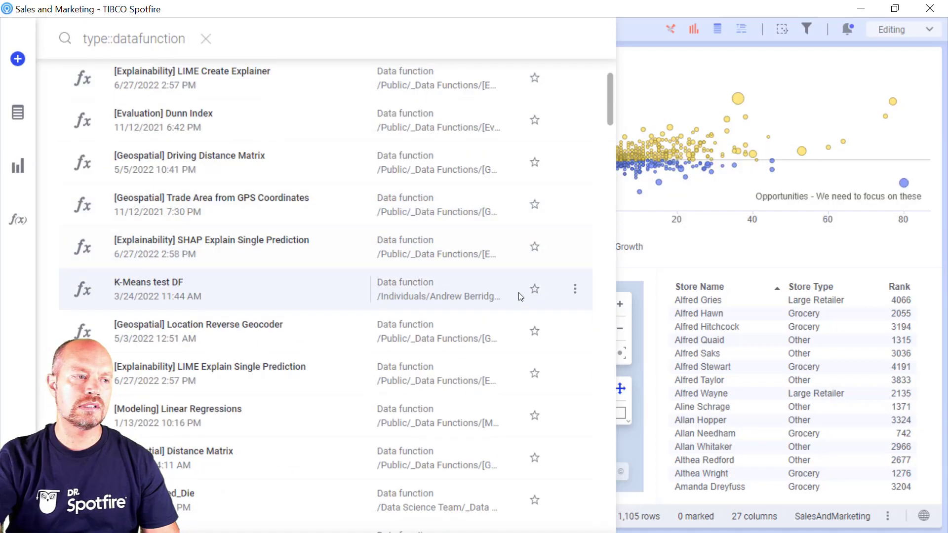
click(573, 294)
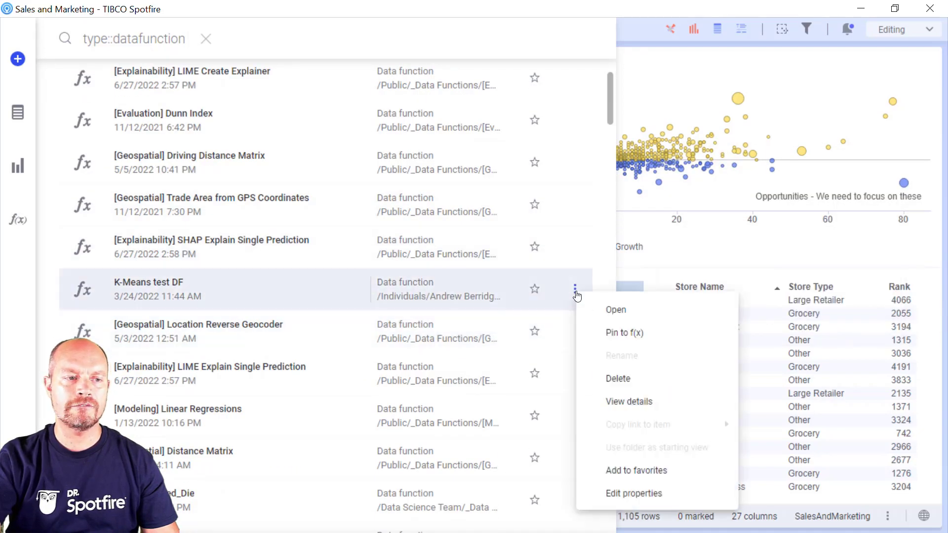
click(601, 312)
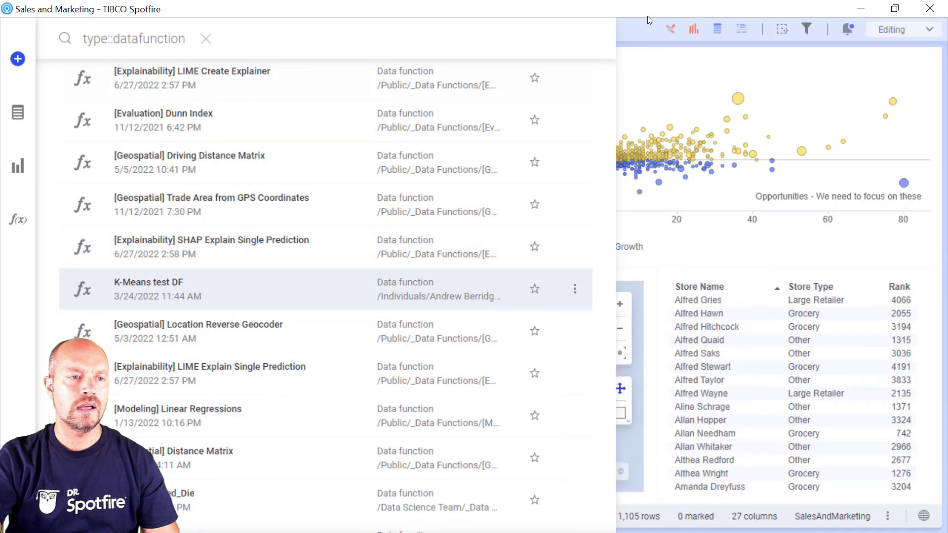
click(18, 220)
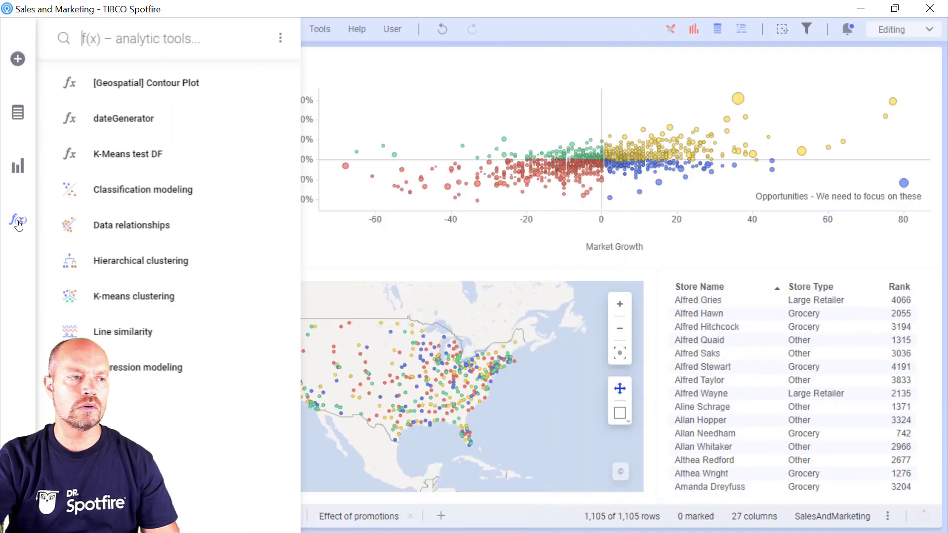
- Copy the info about the pinned analytic tools to the clipboard, then close the f(x) panel
click(281, 38)
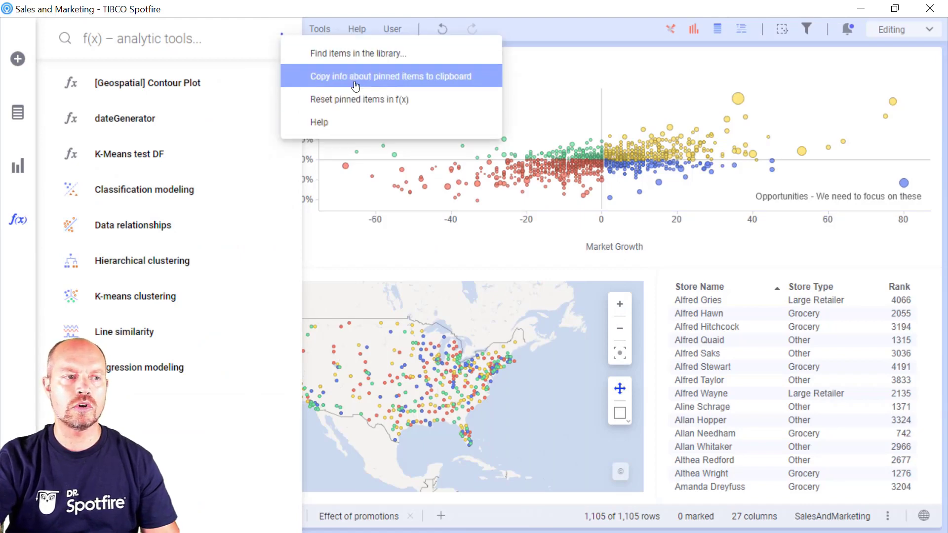
click(457, 78)
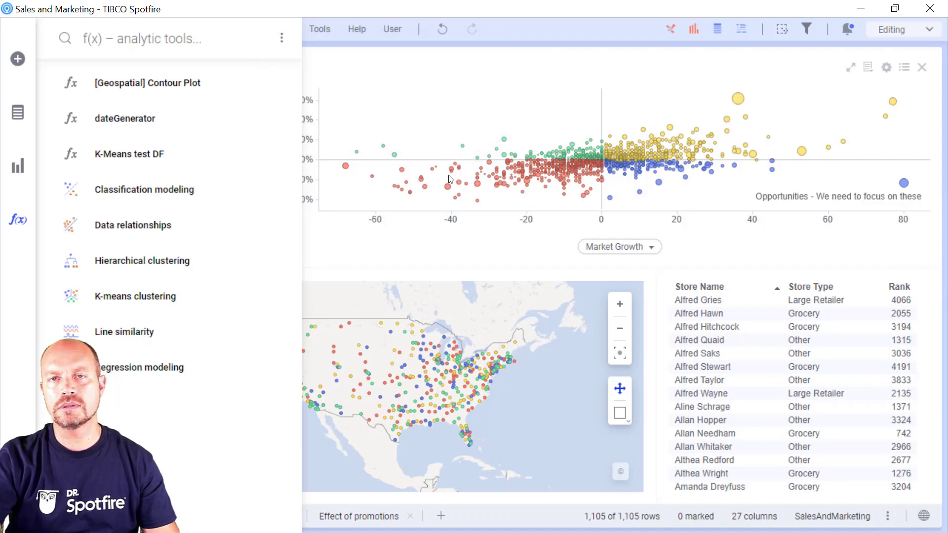
key(Escape)
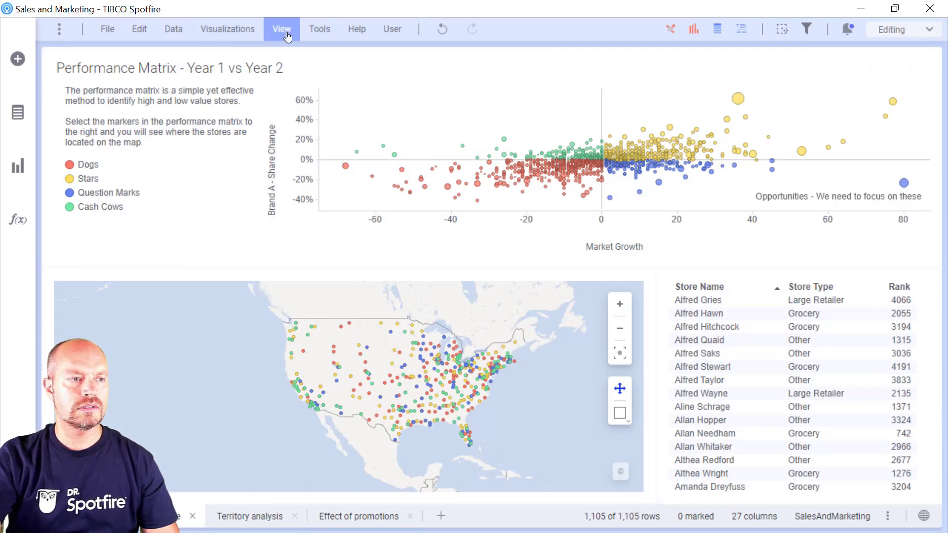
- Open the Administrator group's DataFunctions > DataFunctionsPreferences in Administration Manager
click(315, 30)
click(374, 420)
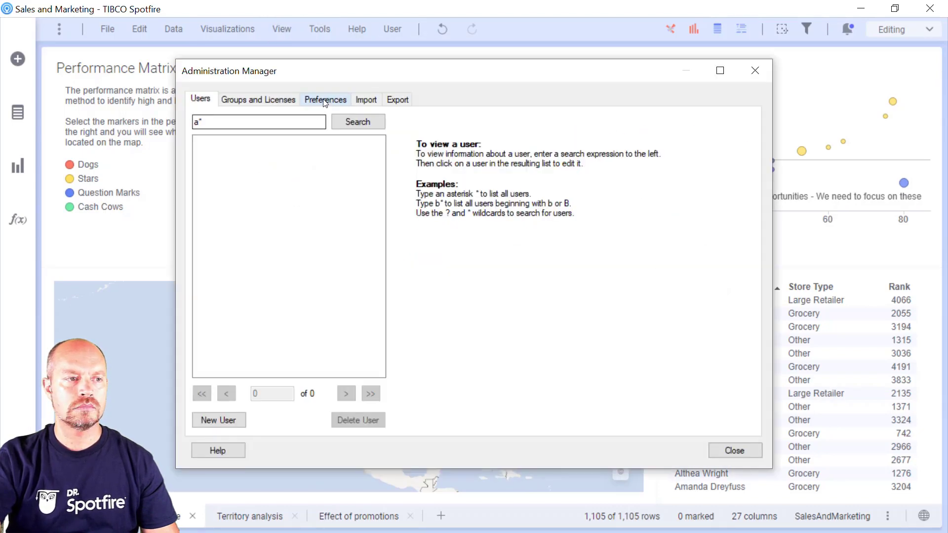
click(326, 98)
click(230, 136)
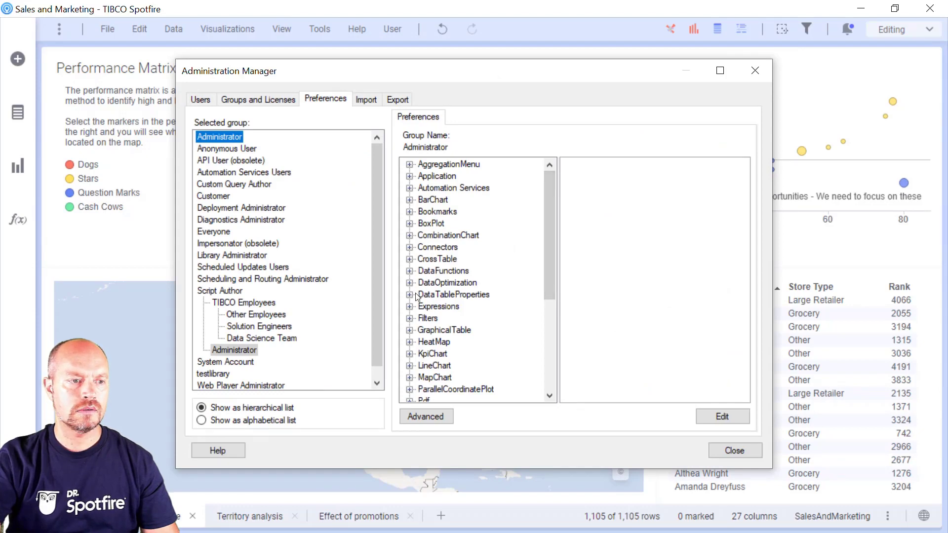
click(409, 271)
click(468, 283)
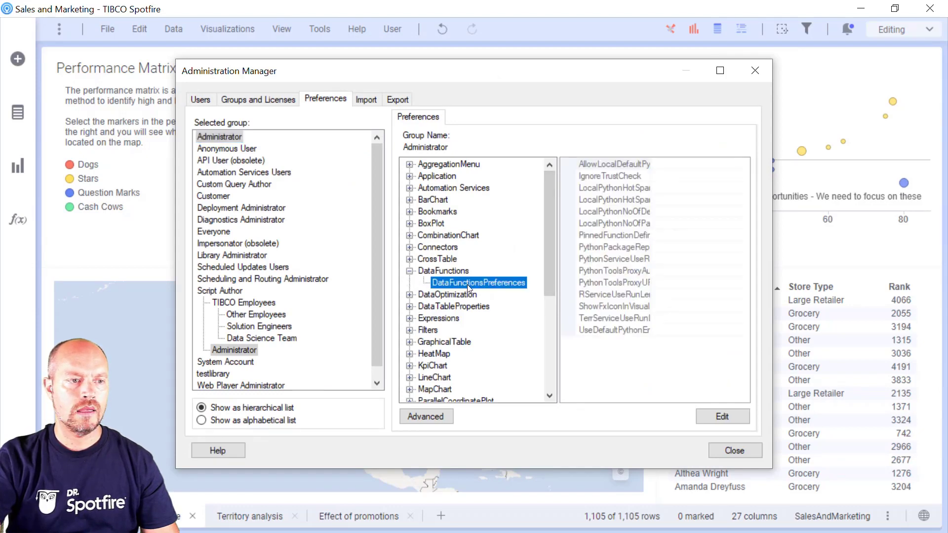
- Edit the preferences and select the ModifiedDate part of the PinnedFunctionDefinitions value
click(727, 416)
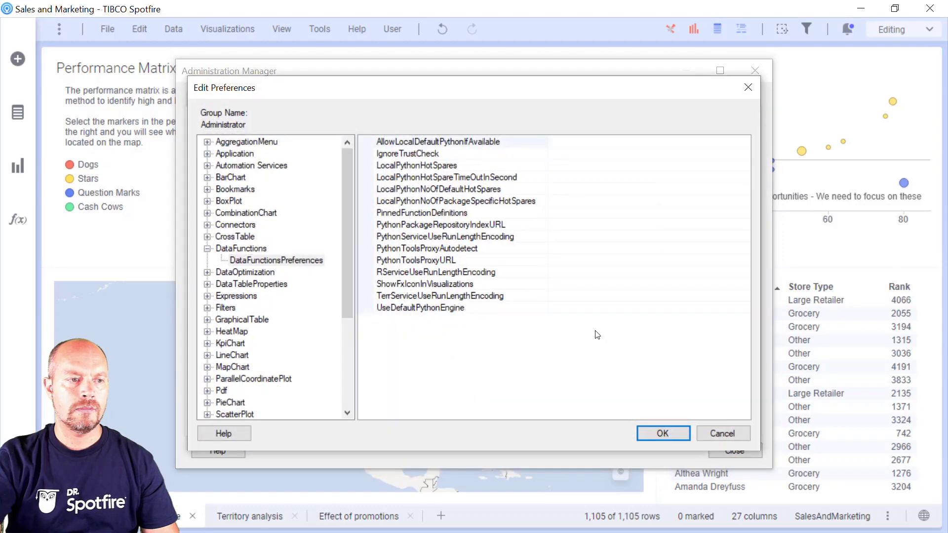
click(605, 213)
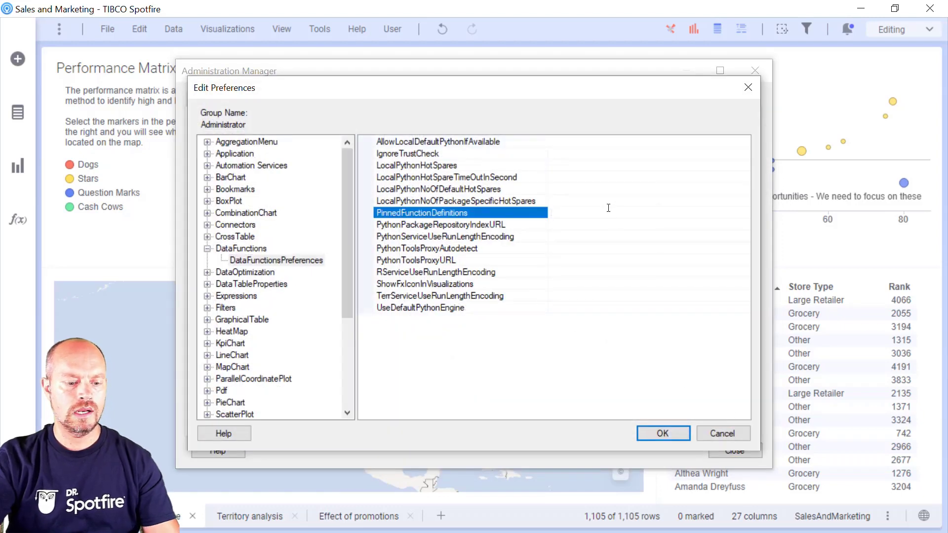
click(624, 212)
drag(626, 213, 749, 213)
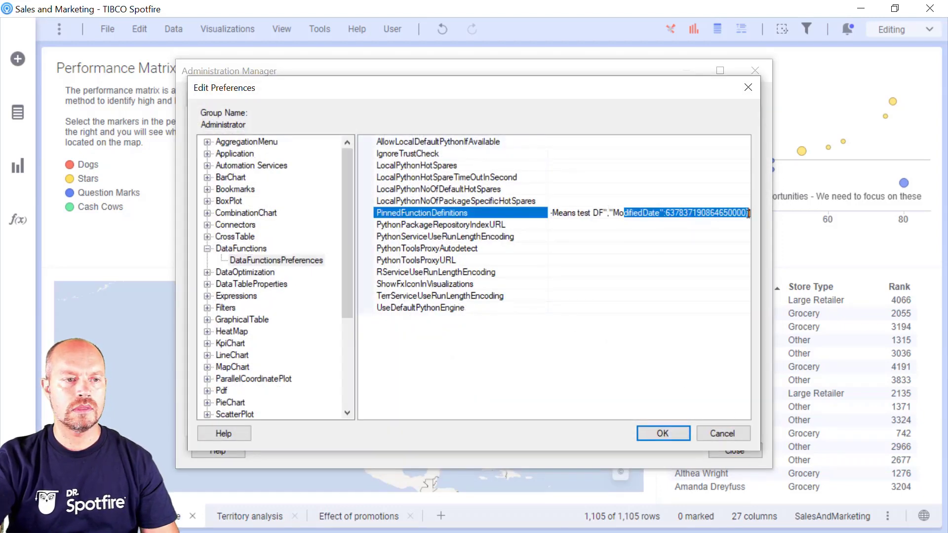